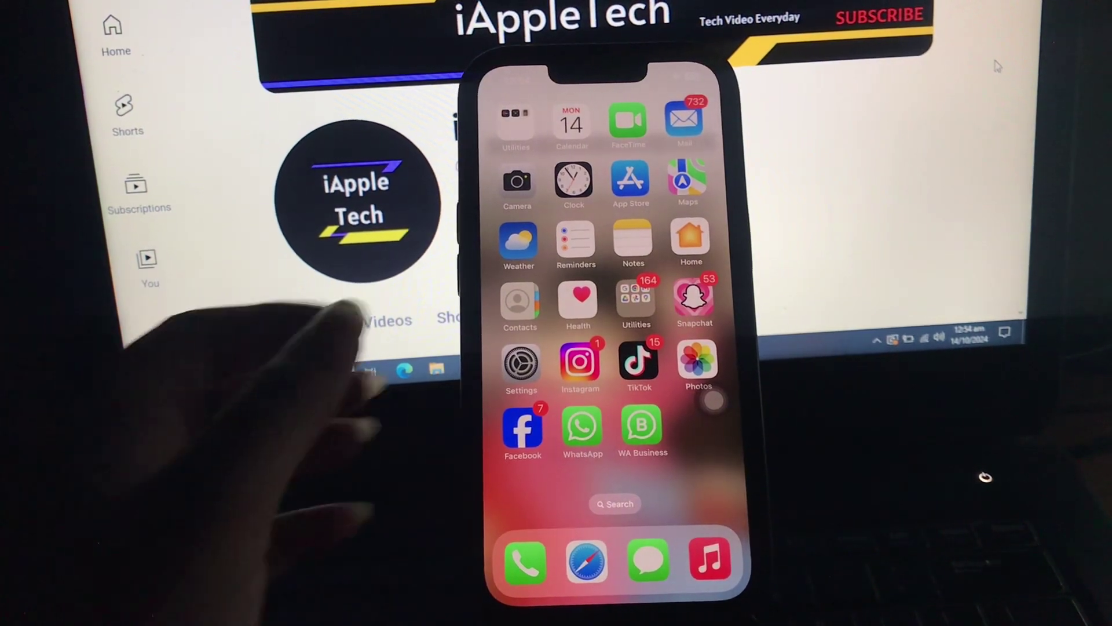
Go to Settings > Accessibility > Live Speech, leaving Live Speech switched off.
left_click(519, 365)
scroll(599, 392, "down", 2)
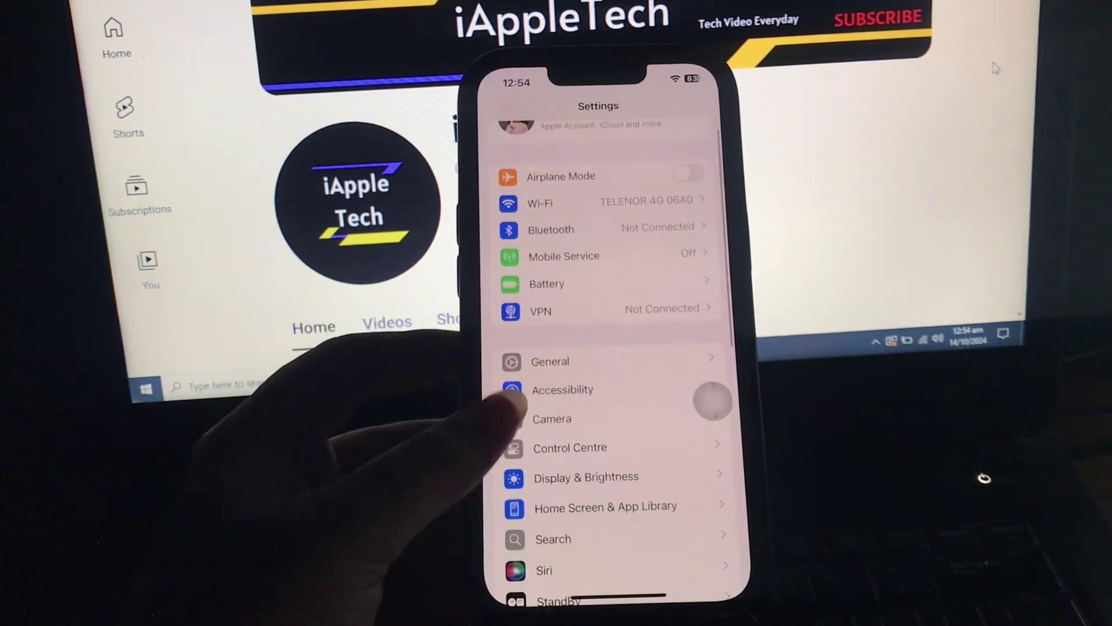
left_click(556, 389)
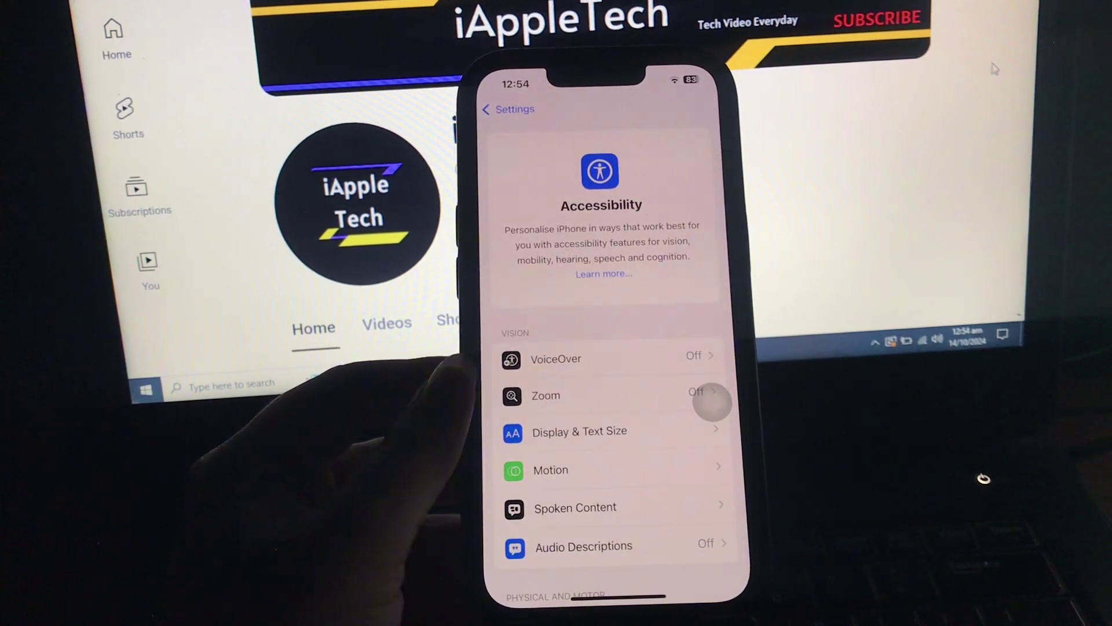
scroll(608, 392, "down", 3)
scroll(609, 391, "down", 3)
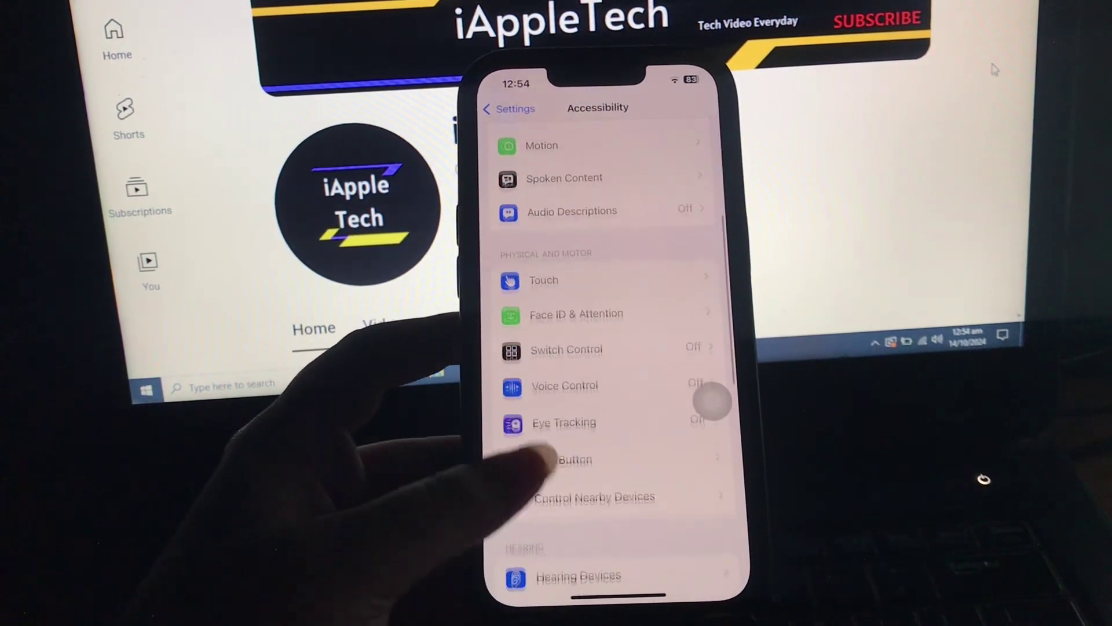
scroll(608, 391, "down", 3)
scroll(609, 391, "down", 3)
scroll(608, 391, "down", 2)
scroll(608, 391, "down", 2)
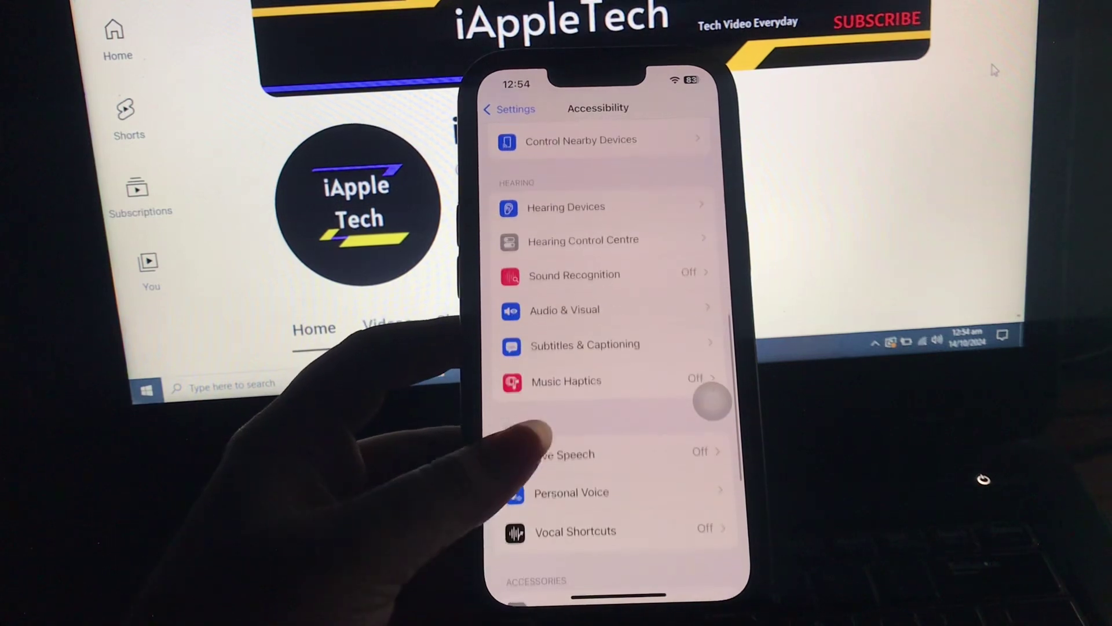
left_click(535, 450)
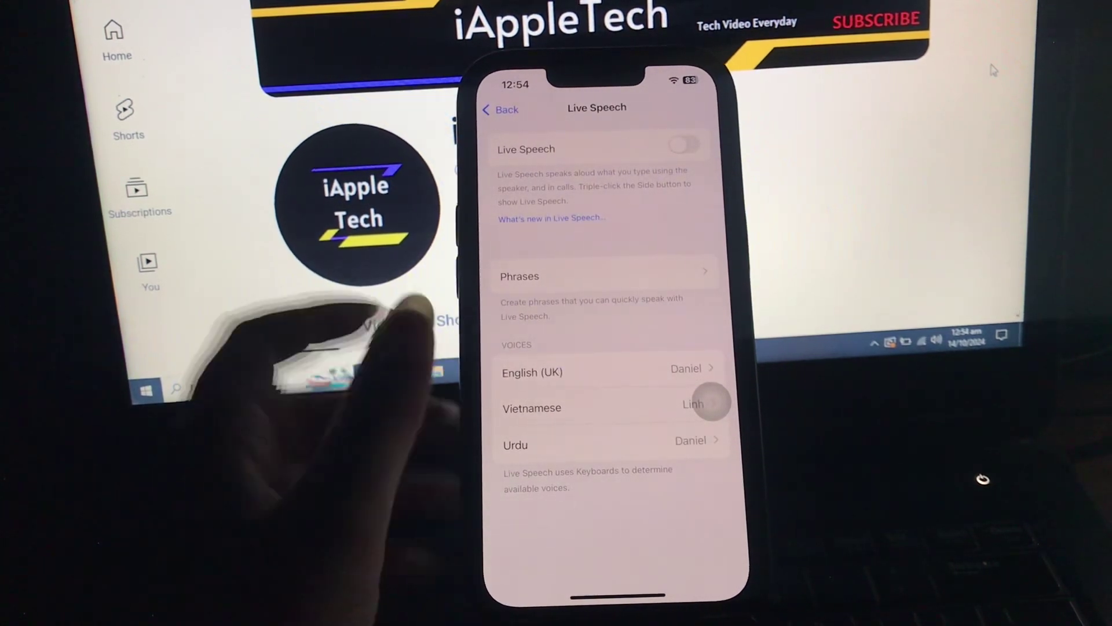
Switch Live Speech on and bring up the English (UK) voice list.
left_click(684, 145)
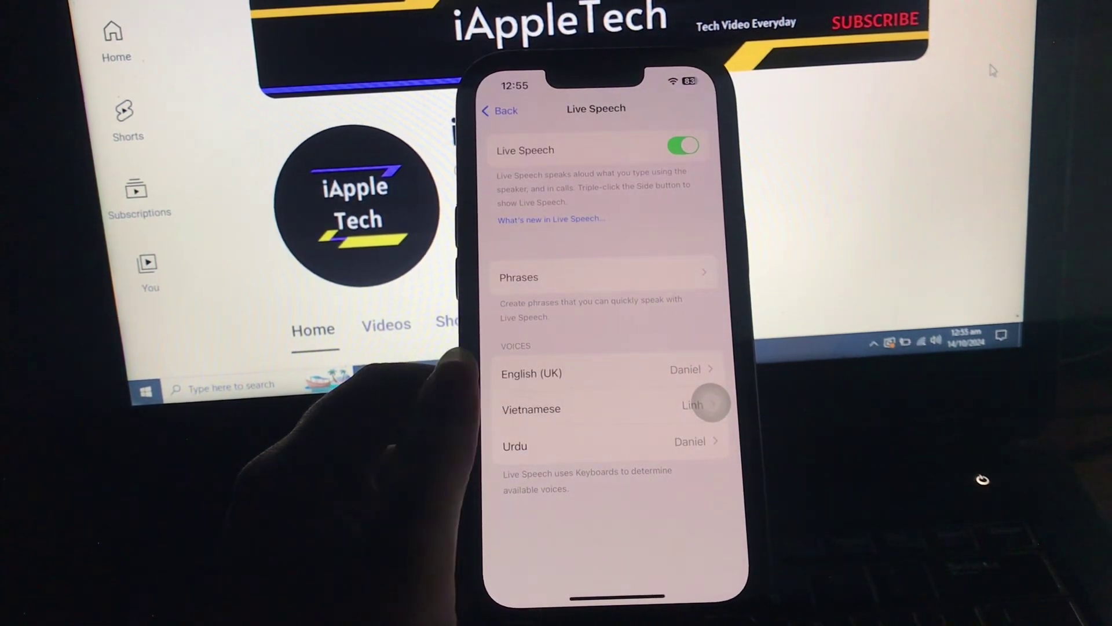
left_click(533, 373)
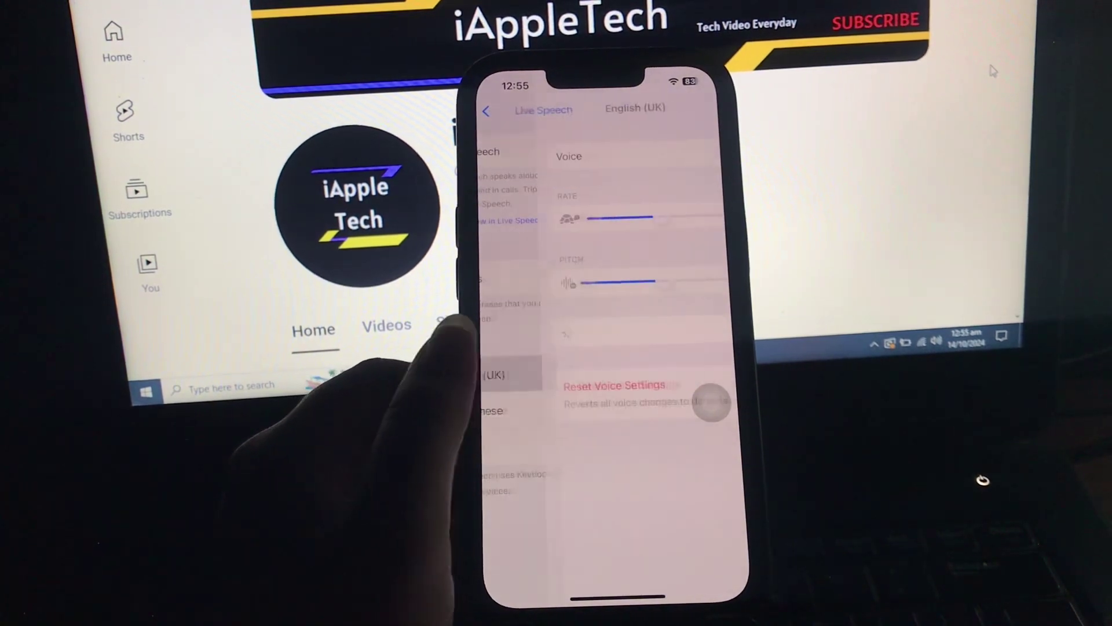
left_click(556, 162)
Play and stop the Lee (Premium) voice sample, then return to Live Speech.
left_click(510, 353)
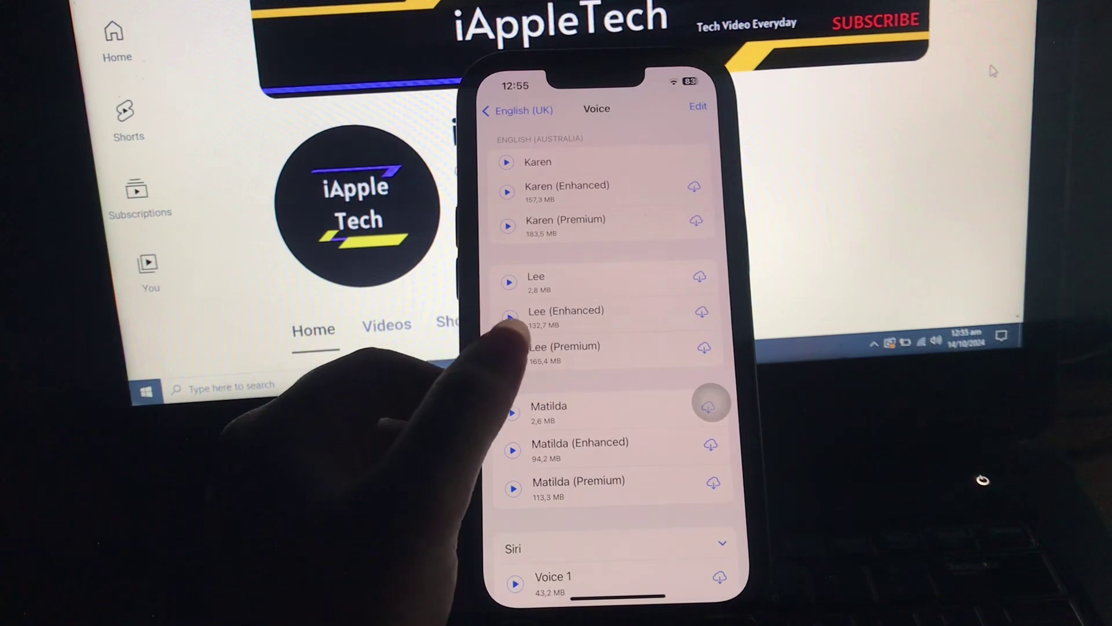
left_click(510, 353)
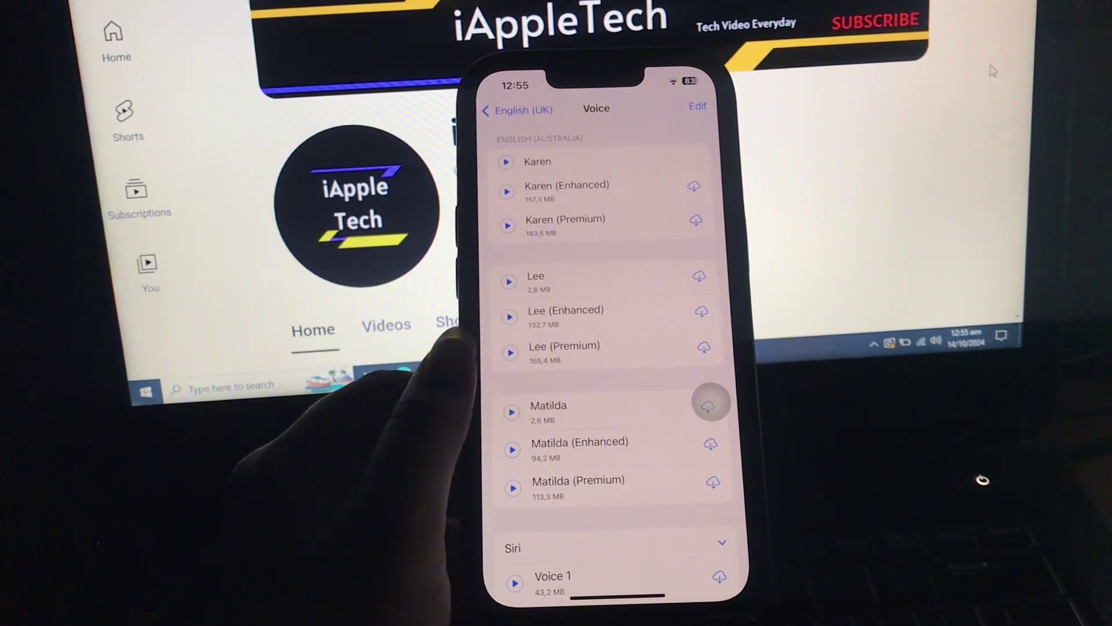
left_click_drag(491, 400, 609, 398)
left_click_drag(489, 383, 609, 391)
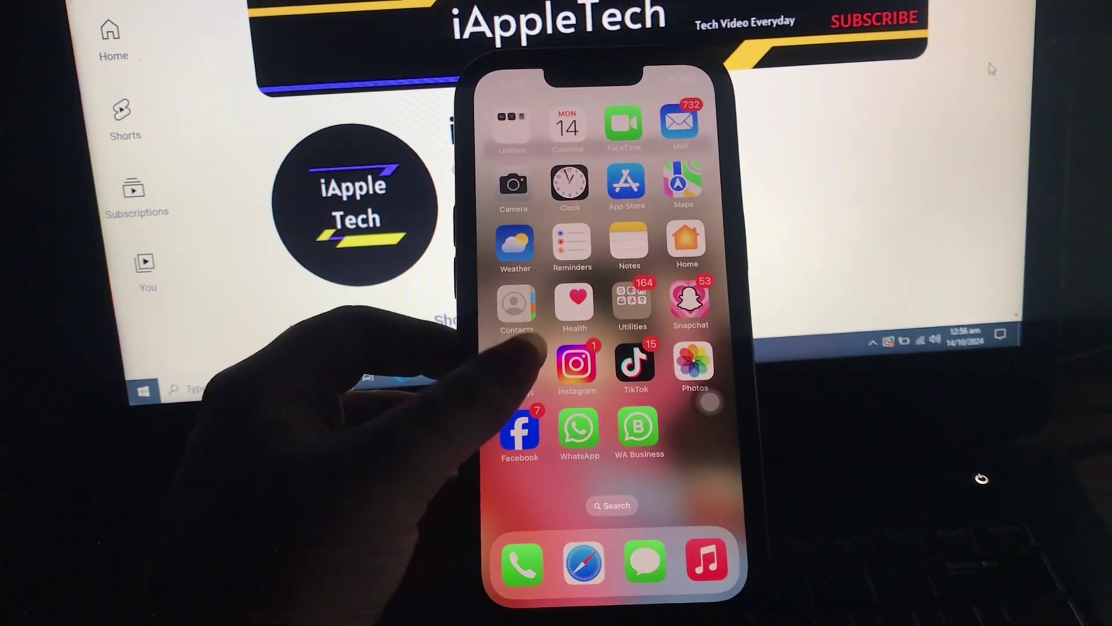
Reopen Settings at Live Speech and start a new category under Phrases.
left_click(518, 365)
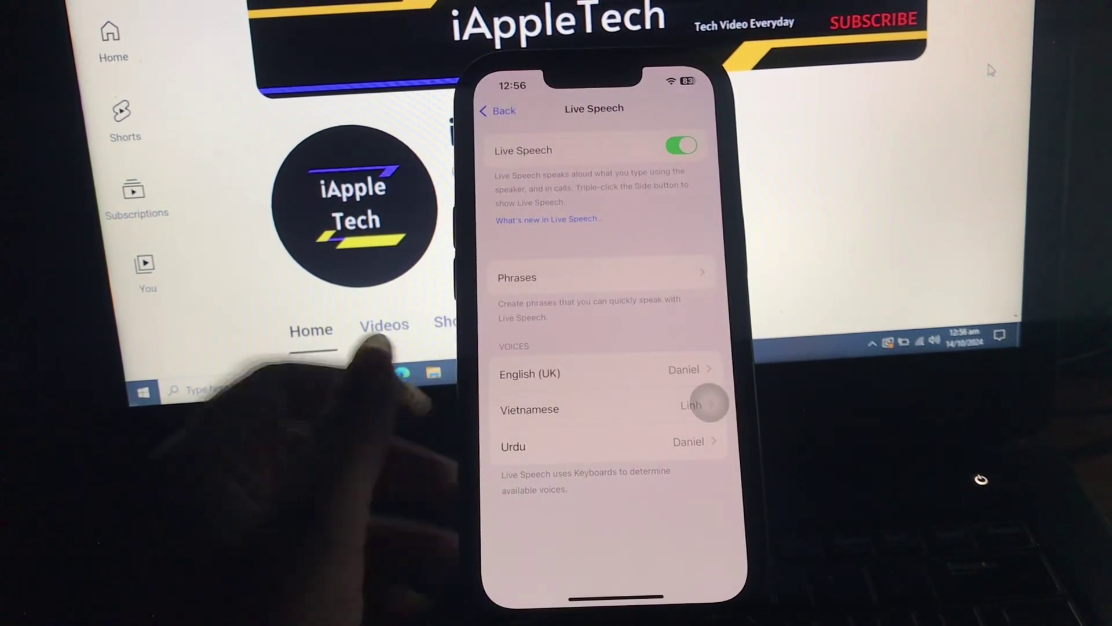
left_click(517, 277)
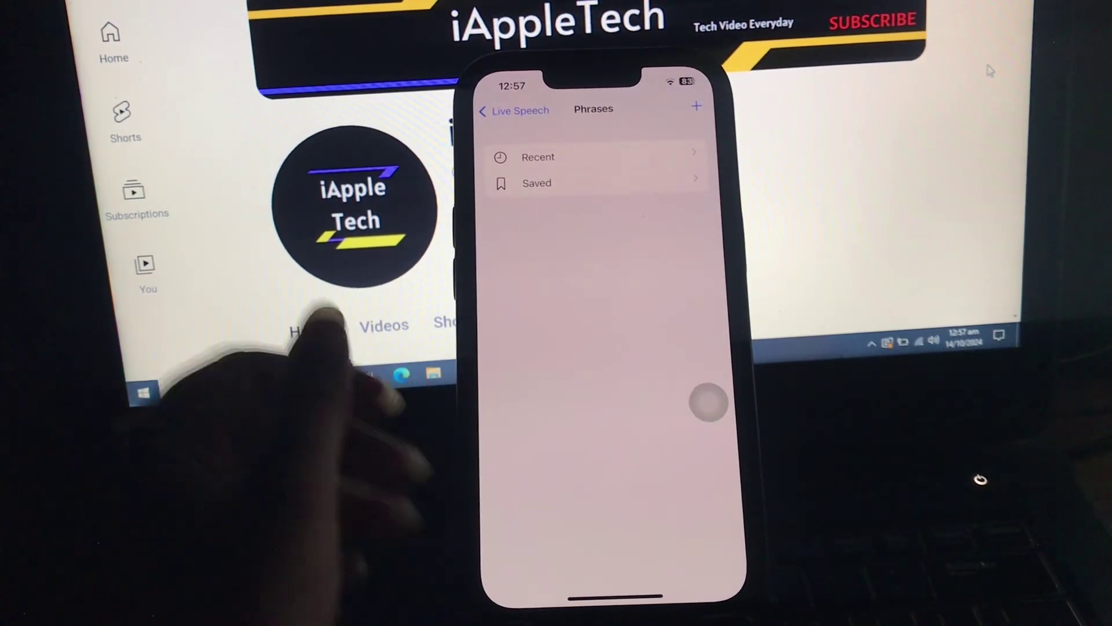
left_click(707, 87)
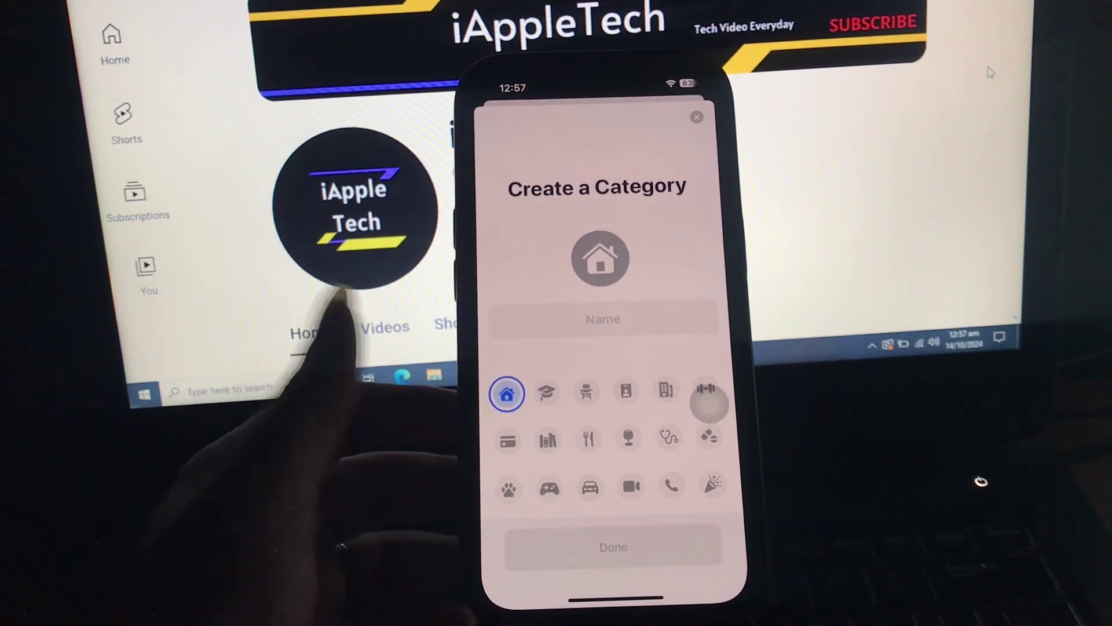
Dismiss the Create a Category sheet by swiping up to the Home Screen.
left_click_drag(613, 596, 613, 366)
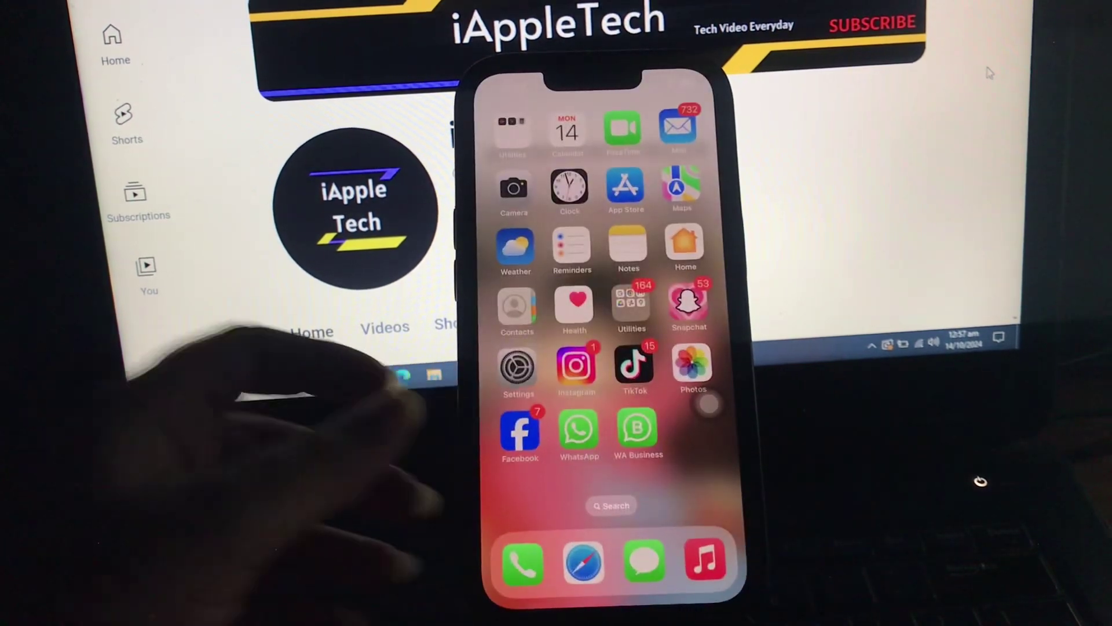